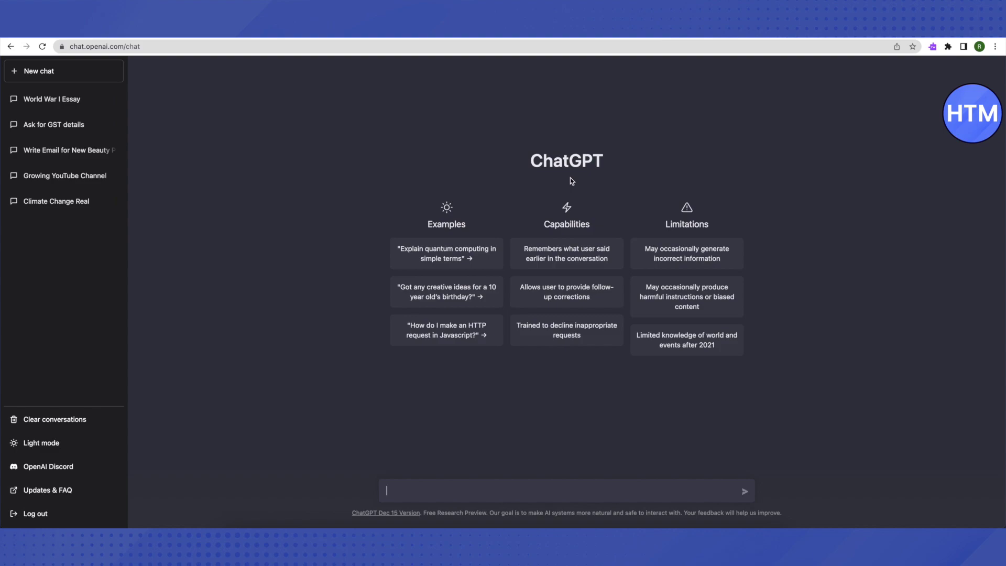
Step: Paste the prompt requesting an Excel compound interest formula for the "Amount" field
type("Write a formula in excel to calculate compound interest of the given amount in \"Amount\" field")
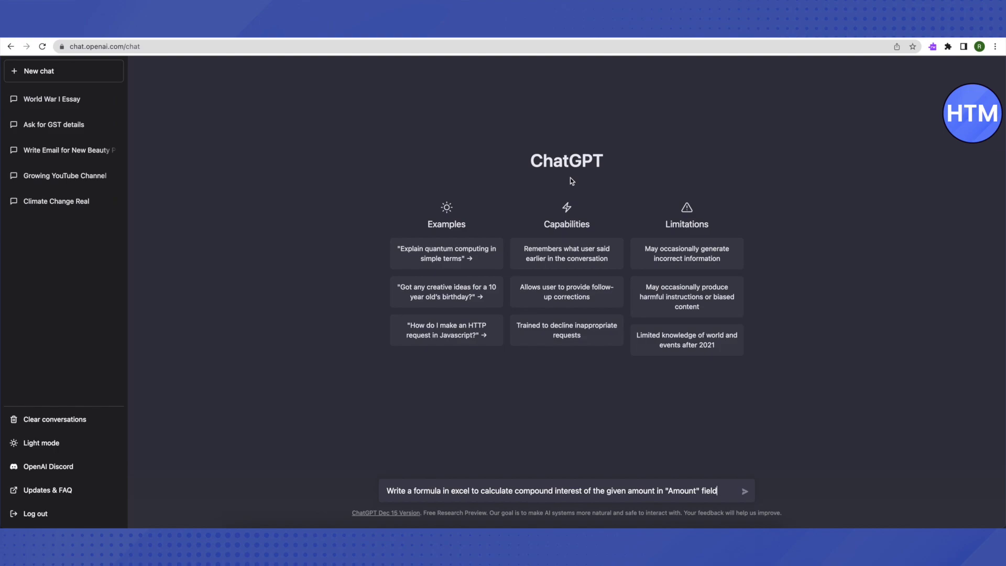
Step: Submit the prompt to get the Principal * (1 + Rate/n)^(n*t) - Principal formula
key("Return")
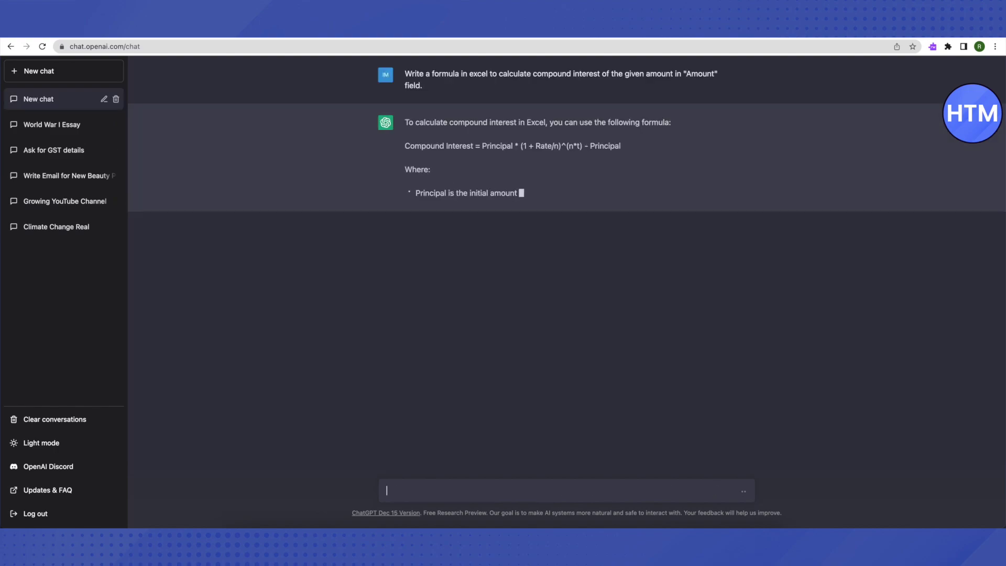